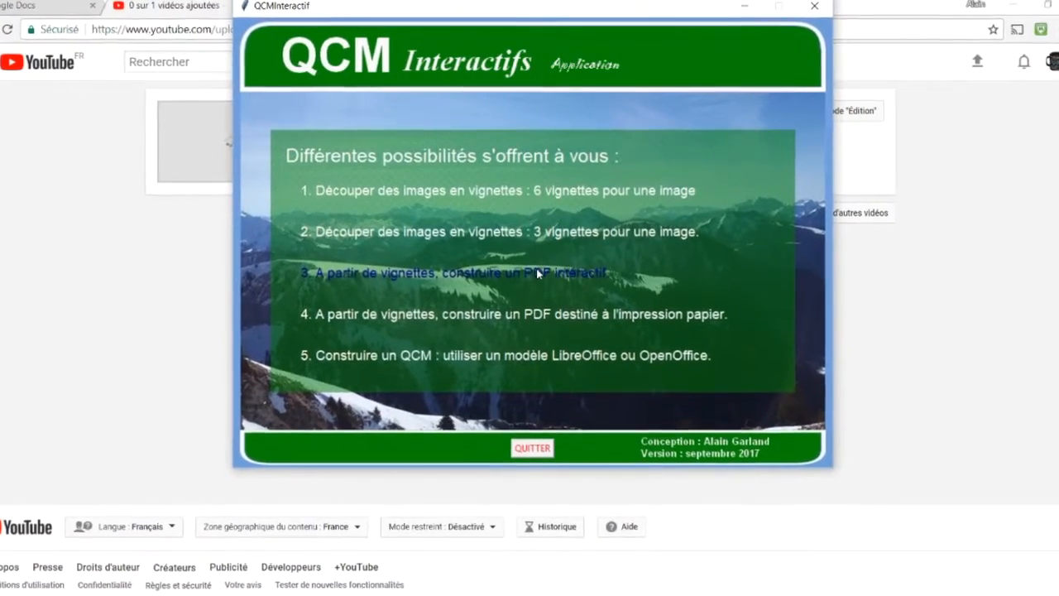
Step: Start an interactive PDF from vignettes and add all vignettes from the images/vignettes folder of MATH-C4-A10-Q004-Relatifs divisions to the chosen list
click(536, 277)
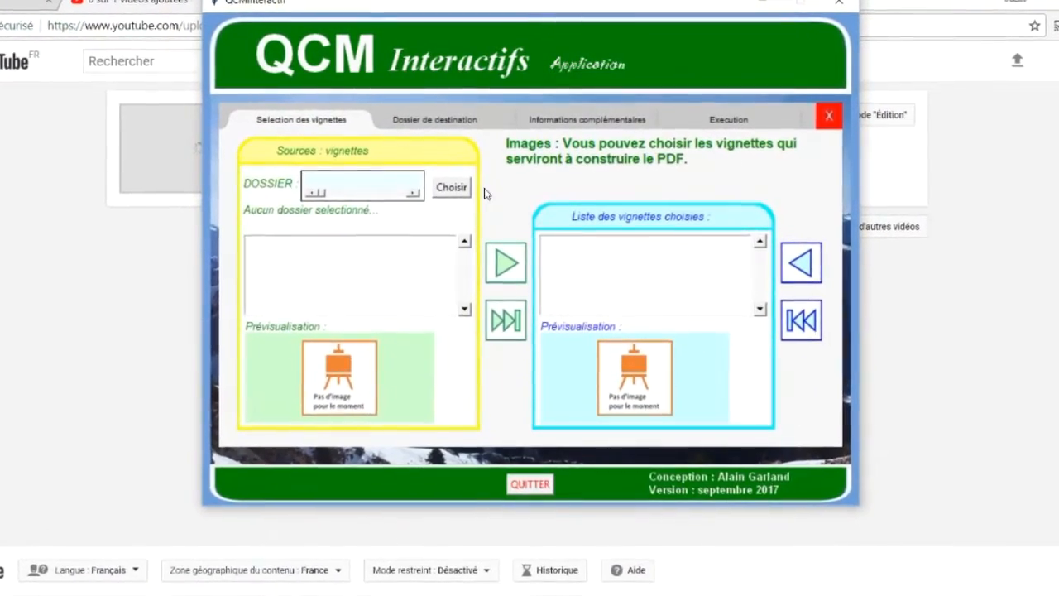
click(448, 191)
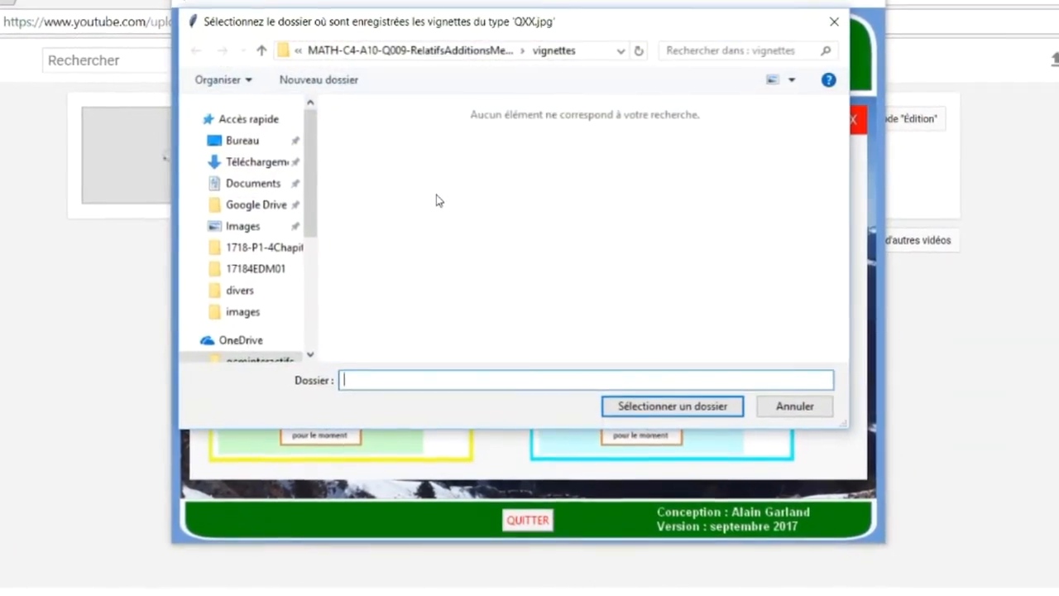
click(404, 49)
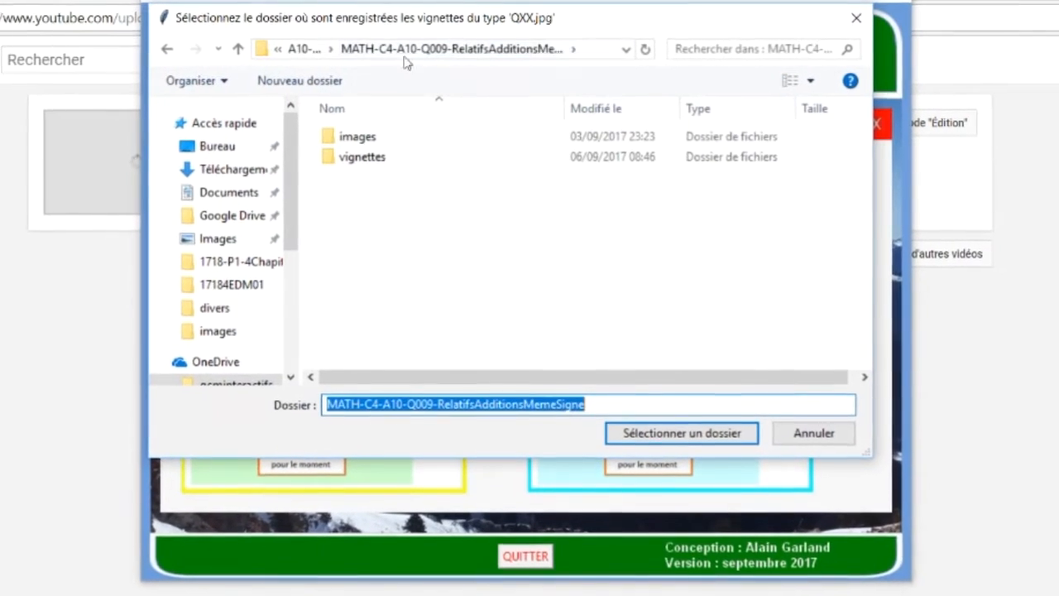
click(298, 50)
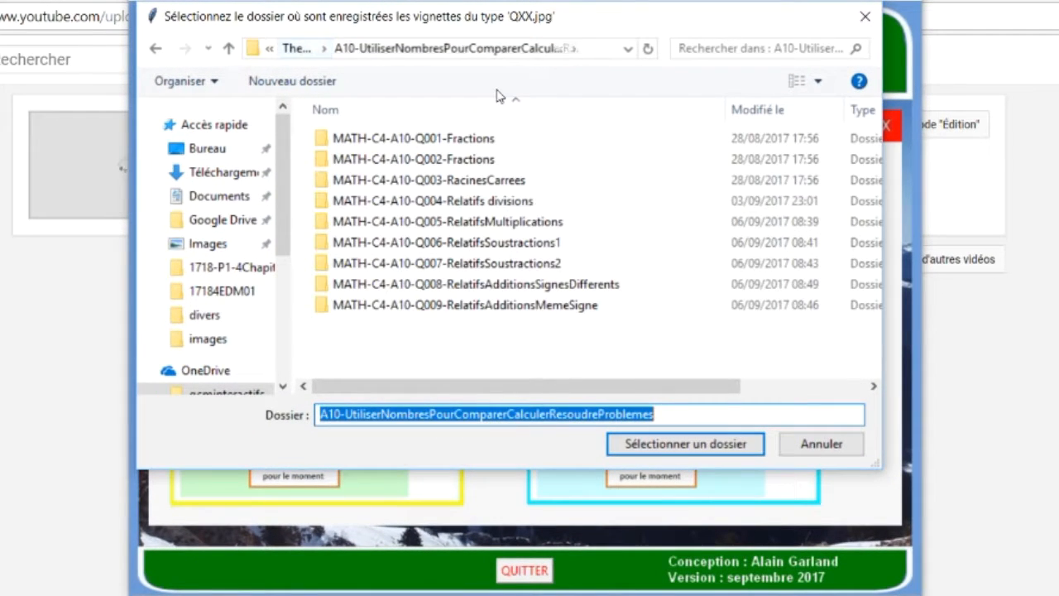
double_click(529, 207)
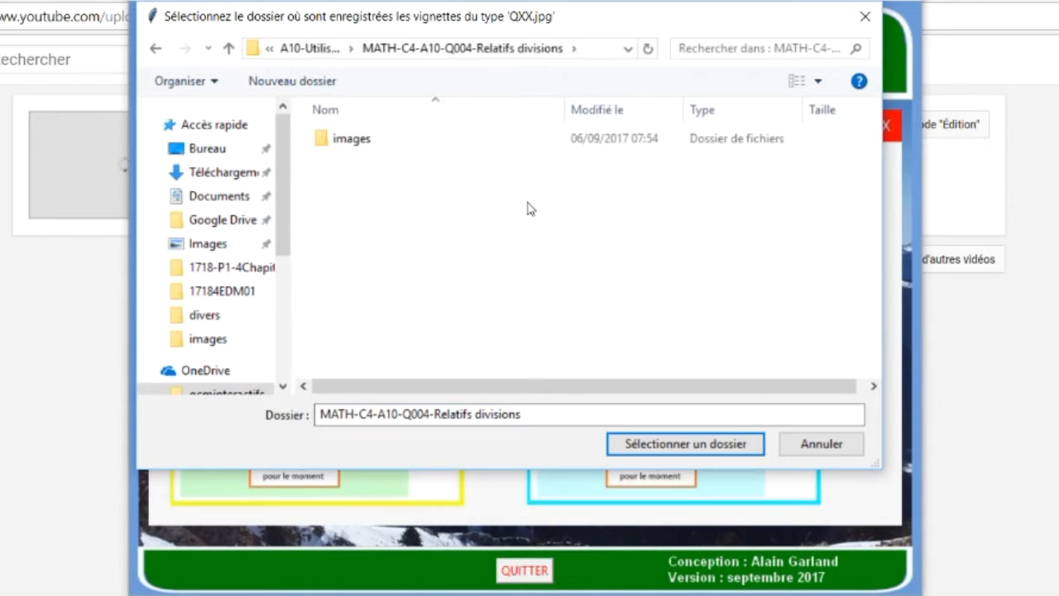
double_click(402, 154)
click(358, 182)
click(699, 454)
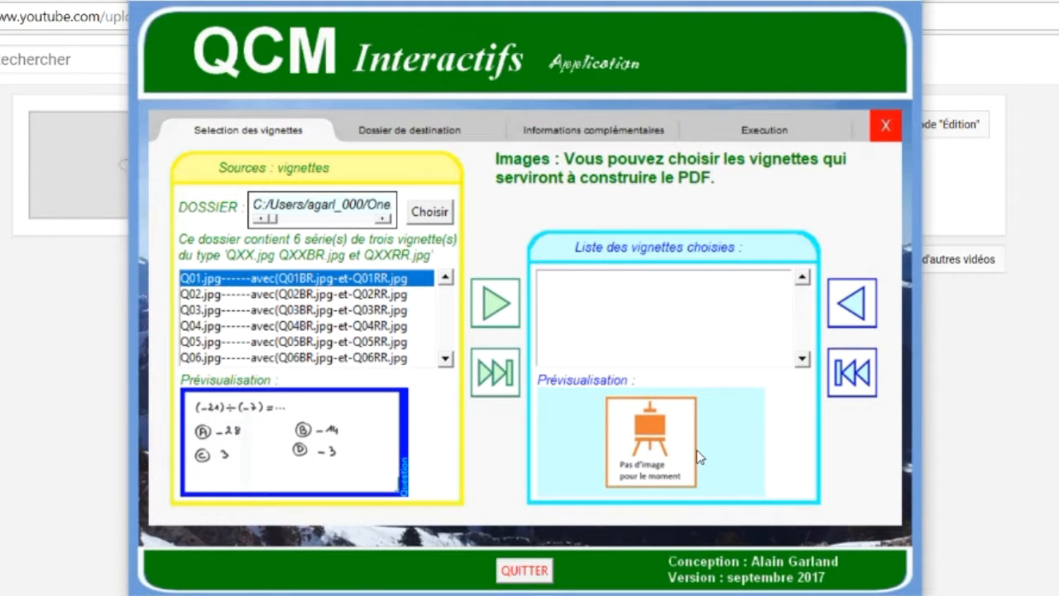
click(509, 389)
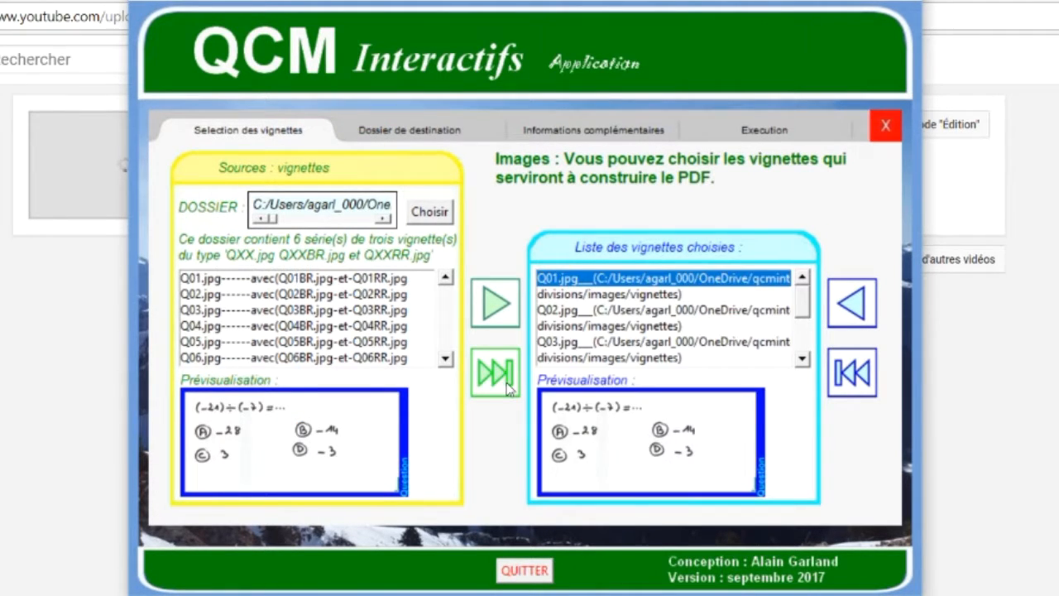
Step: Set the PDF's destination folder to MATH-C4-A10-Q004-Relatifs divisions
click(413, 138)
click(430, 247)
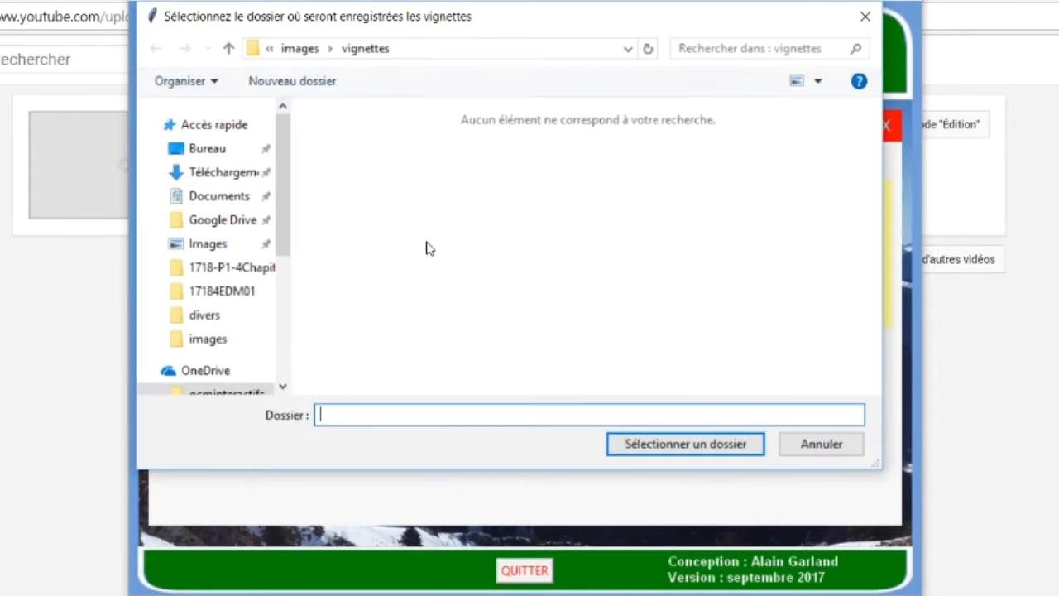
click(229, 49)
click(229, 48)
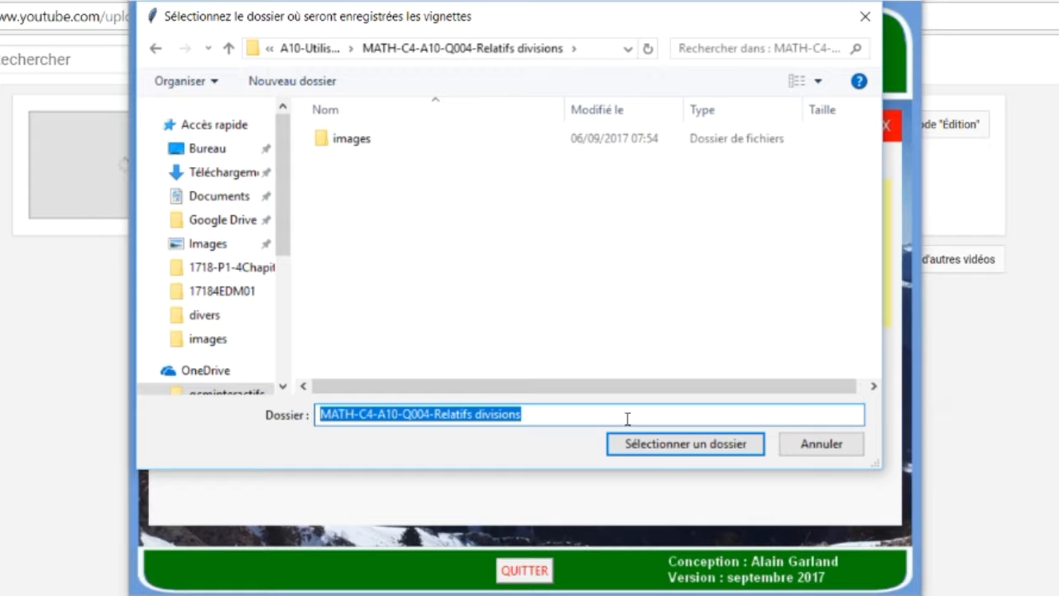
click(660, 448)
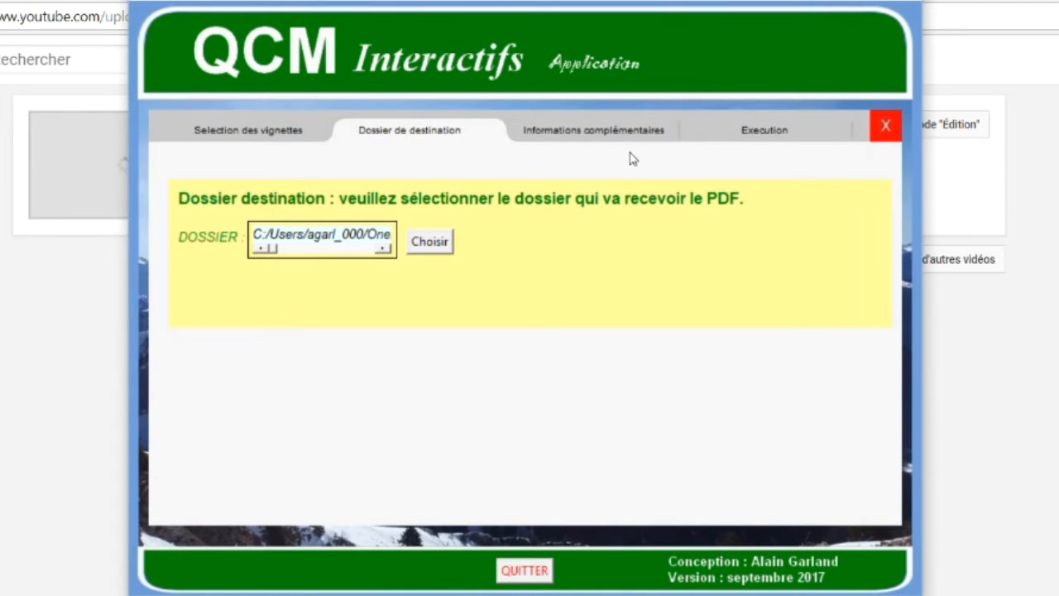
Step: In the complementary information, replace the QCM name with "relatifsDivisions"
click(605, 137)
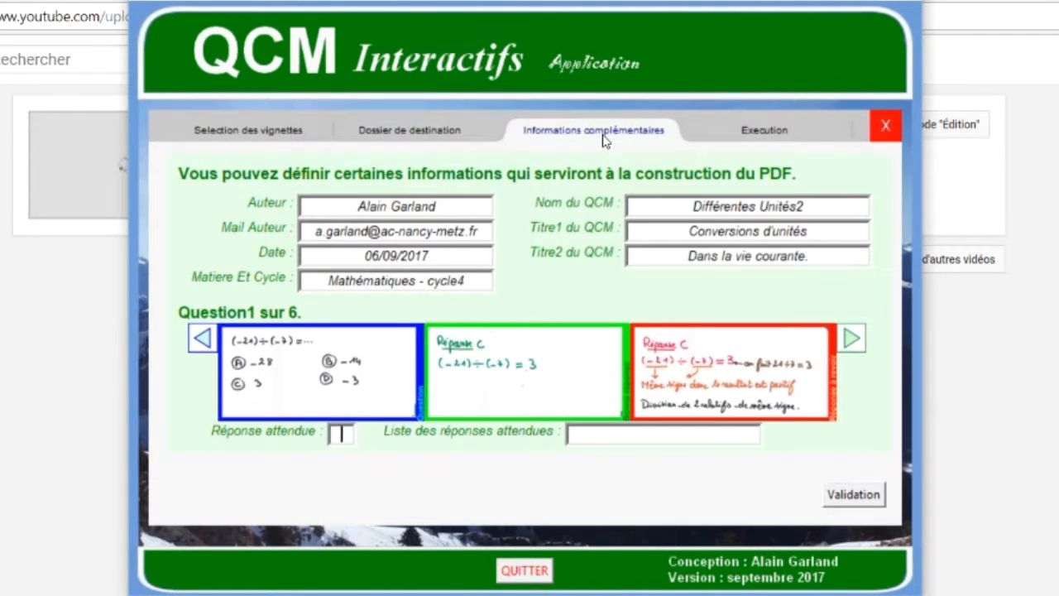
click(821, 208)
key(BackSpace)
key(BackSpace)
key(BackSpace)
key(BackSpace)
key(BackSpace)
key(BackSpace)
key(BackSpace)
key(BackSpace)
key(BackSpace)
key(BackSpace)
key(BackSpace)
key(BackSpace)
key(BackSpace)
key(BackSpace)
key(BackSpace)
key(BackSpace)
key(BackSpace)
key(BackSpace)
key(BackSpace)
text(relatifs)
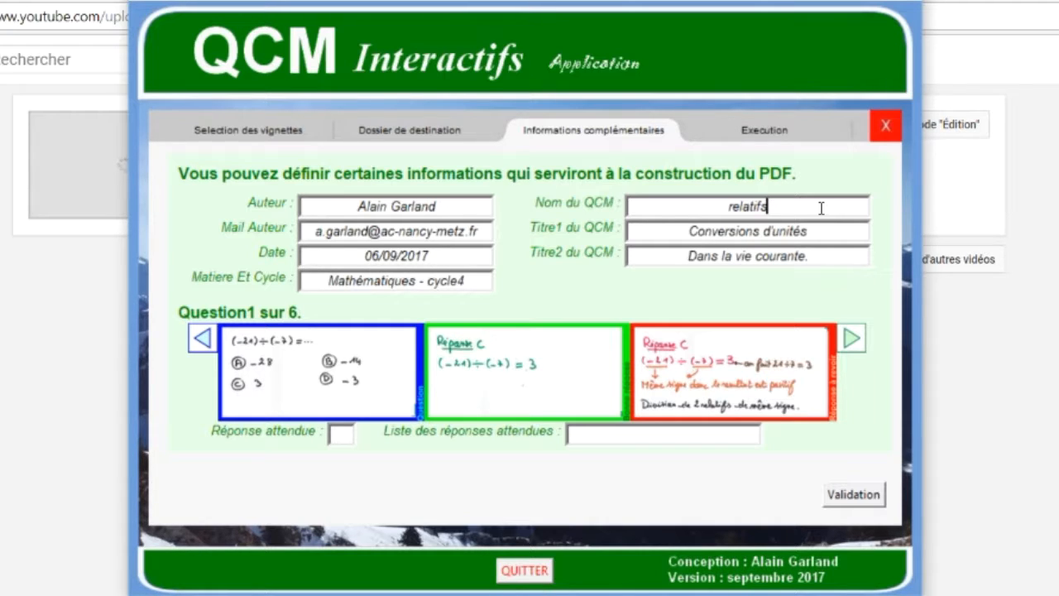
text(Divisions)
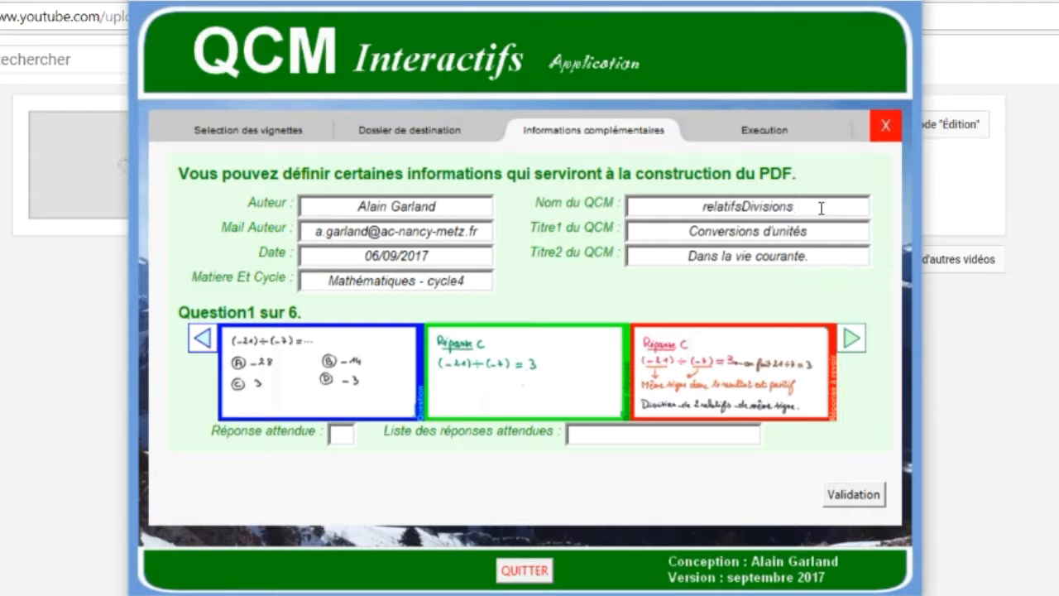
Step: Replace the QCM's first title with "Divisions de deux nombres relatifs"
click(816, 234)
key(BackSpace)
key(BackSpace)
key(BackSpace)
key(BackSpace)
key(BackSpace)
key(BackSpace)
key(BackSpace)
key(BackSpace)
key(BackSpace)
key(BackSpace)
key(BackSpace)
key(BackSpace)
key(BackSpace)
key(BackSpace)
key(BackSpace)
key(BackSpace)
key(BackSpace)
key(BackSpace)
key(BackSpace)
key(BackSpace)
text(Divisions d)
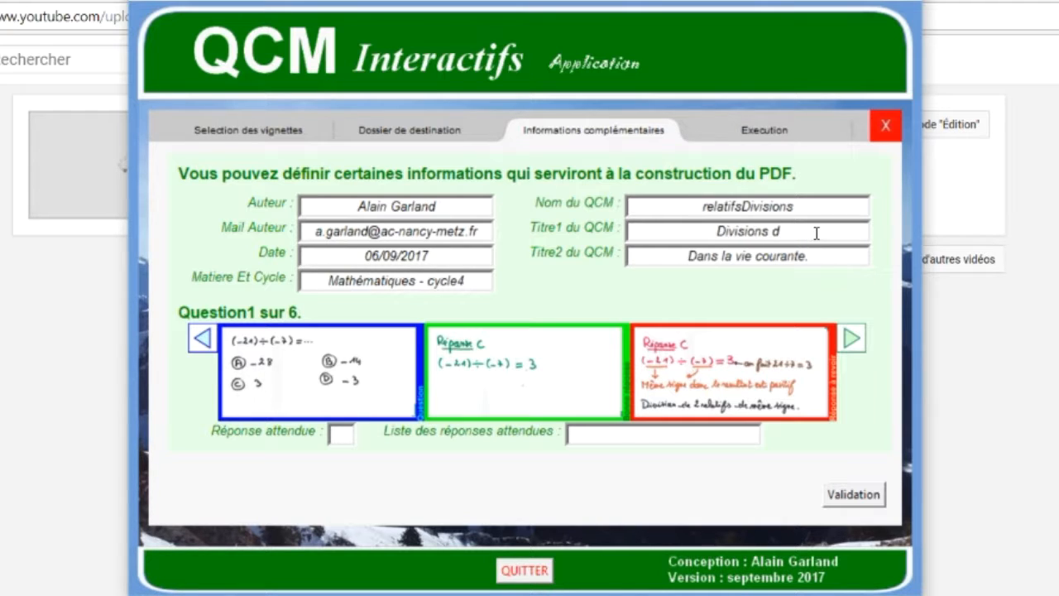
text(e deux nomb)
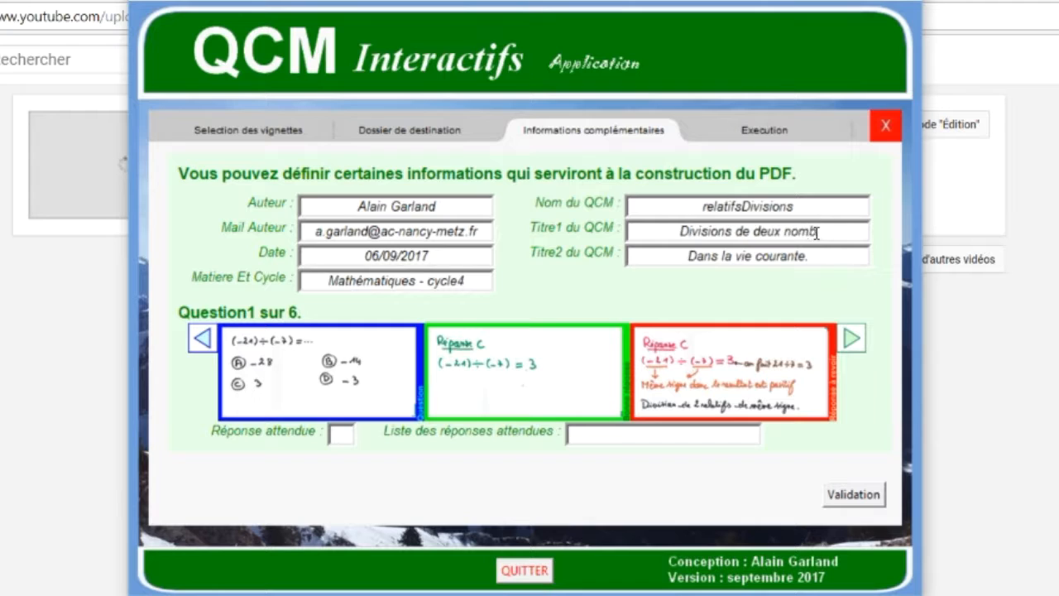
text(res relatifs)
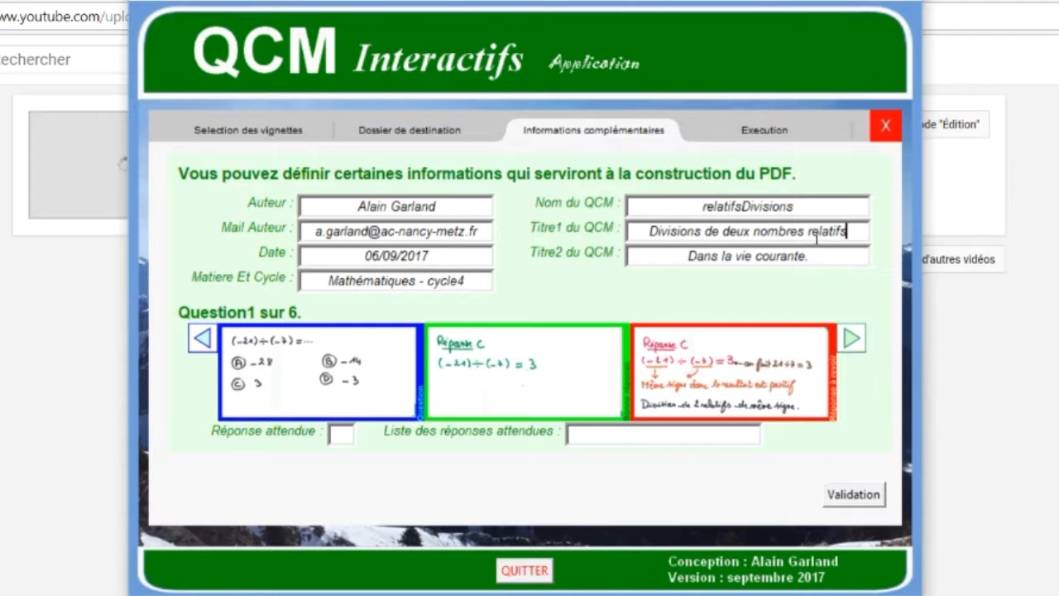
Step: Replace the QCM's second title with "Divisions de relatifs - nombres entiers uniquement"
click(825, 262)
key(BackSpace)
key(BackSpace)
key(BackSpace)
key(BackSpace)
key(BackSpace)
key(BackSpace)
key(BackSpace)
key(BackSpace)
key(BackSpace)
key(BackSpace)
key(BackSpace)
key(BackSpace)
key(BackSpace)
key(BackSpace)
key(BackSpace)
key(BackSpace)
key(BackSpace)
key(BackSpace)
key(BackSpace)
key(BackSpace)
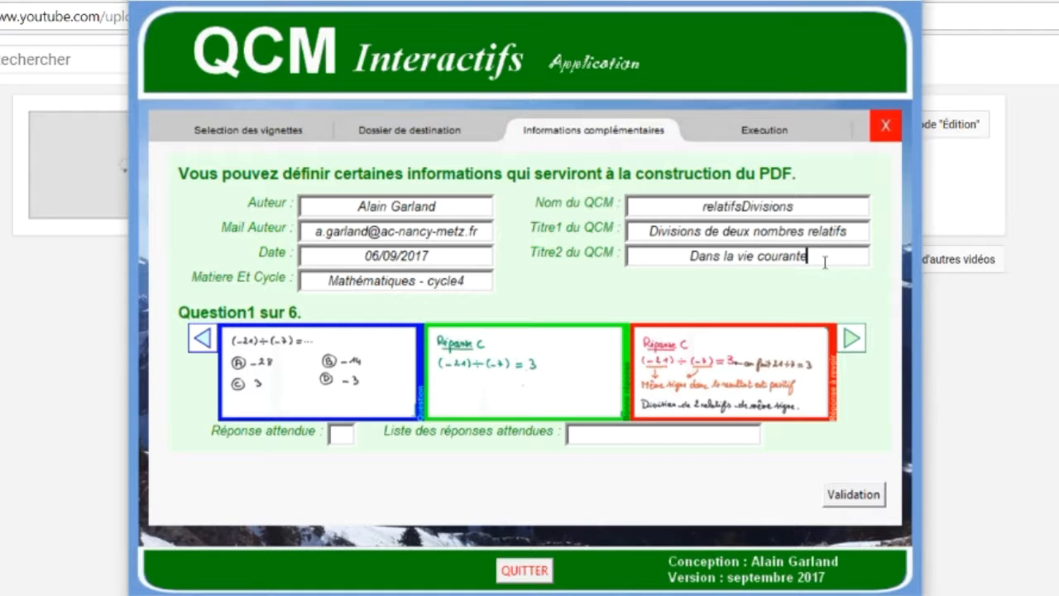
key(BackSpace)
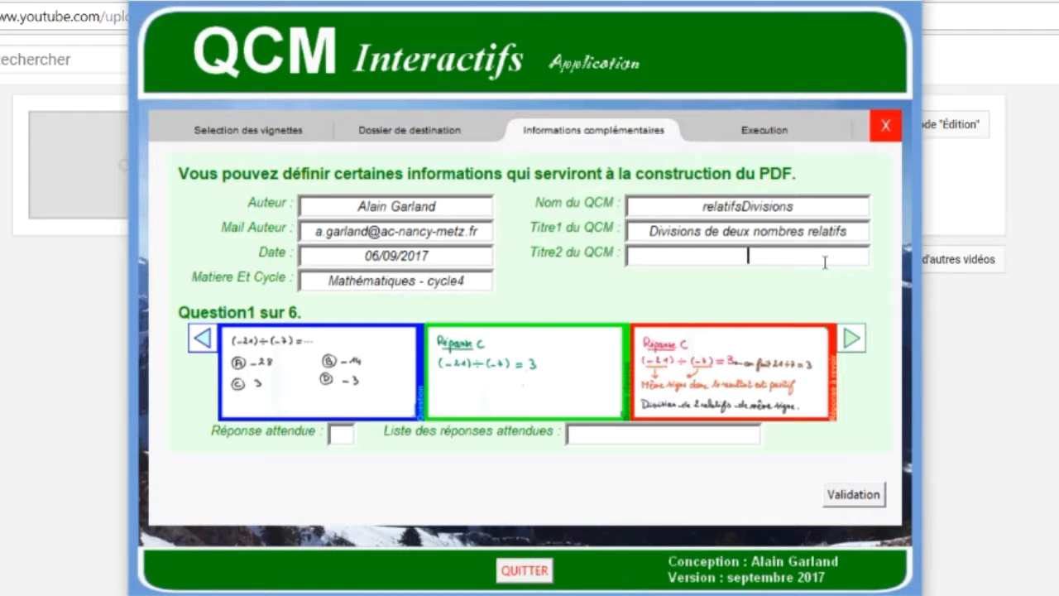
text(Divisions de relatifs - )
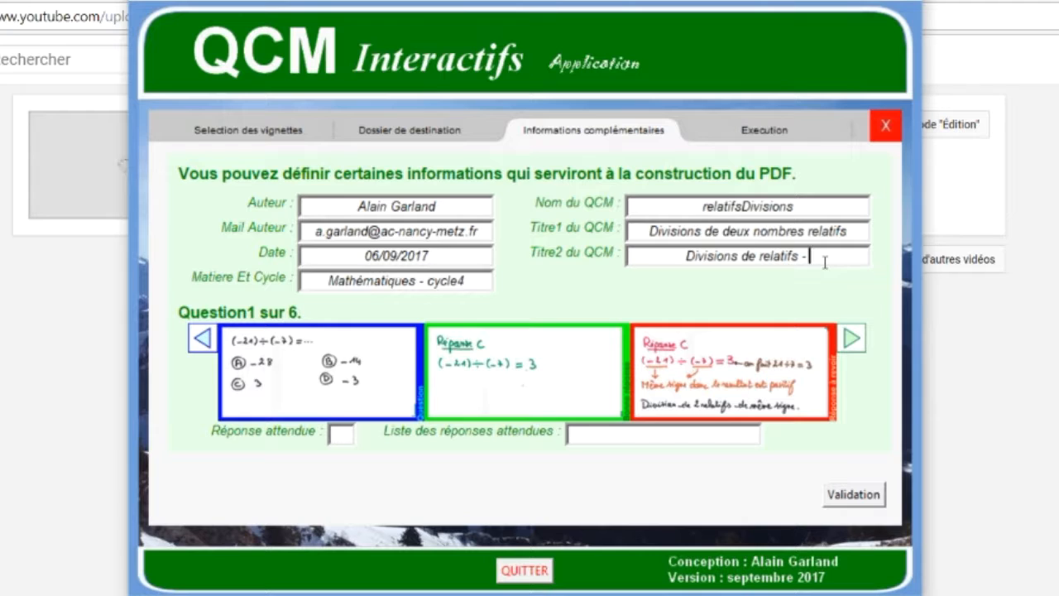
text(nombres)
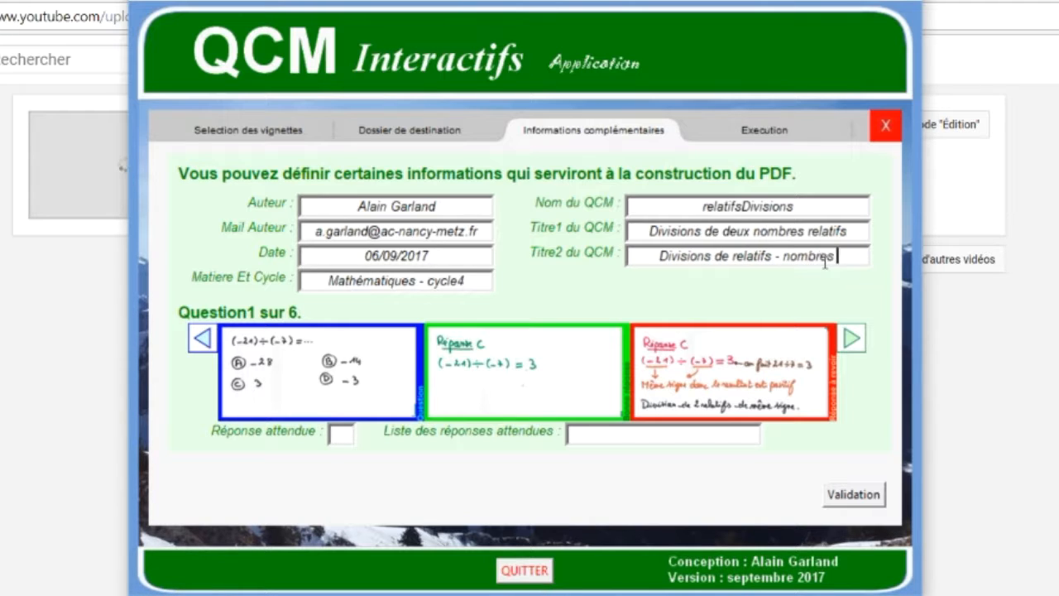
text( entiers uniquement)
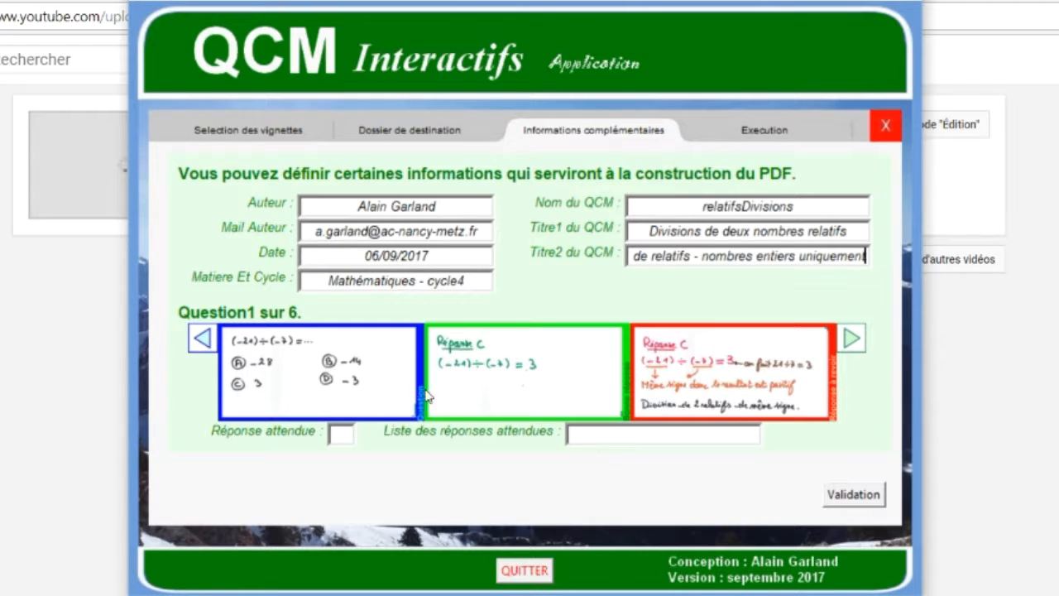
Step: Enter the expected answers C, D, A, B, C and A for the six questions and validate the information
click(343, 434)
text(C)
key(Return)
text(D)
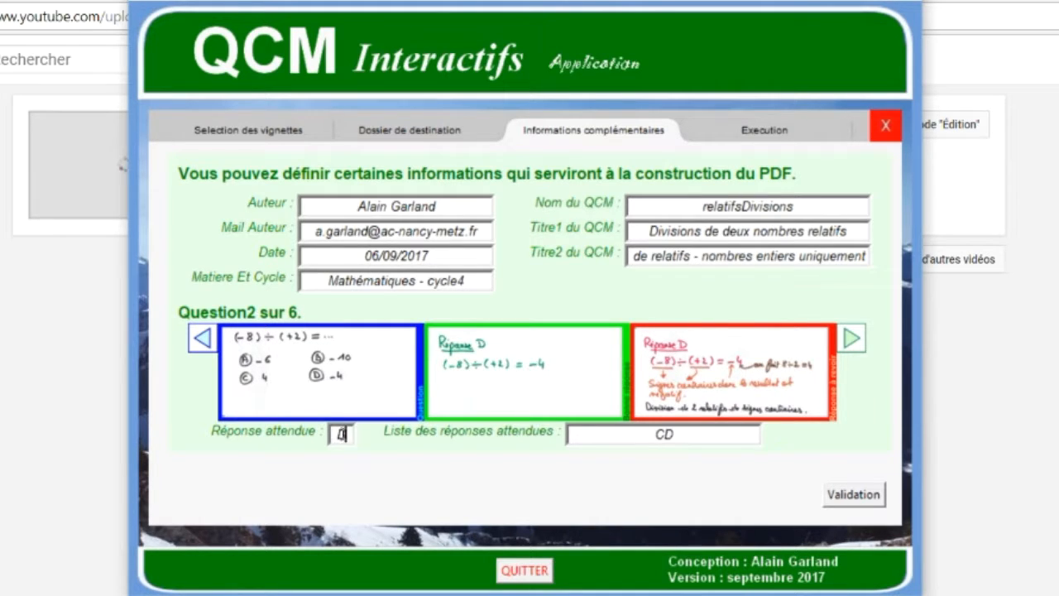
key(Return)
text(A)
key(Return)
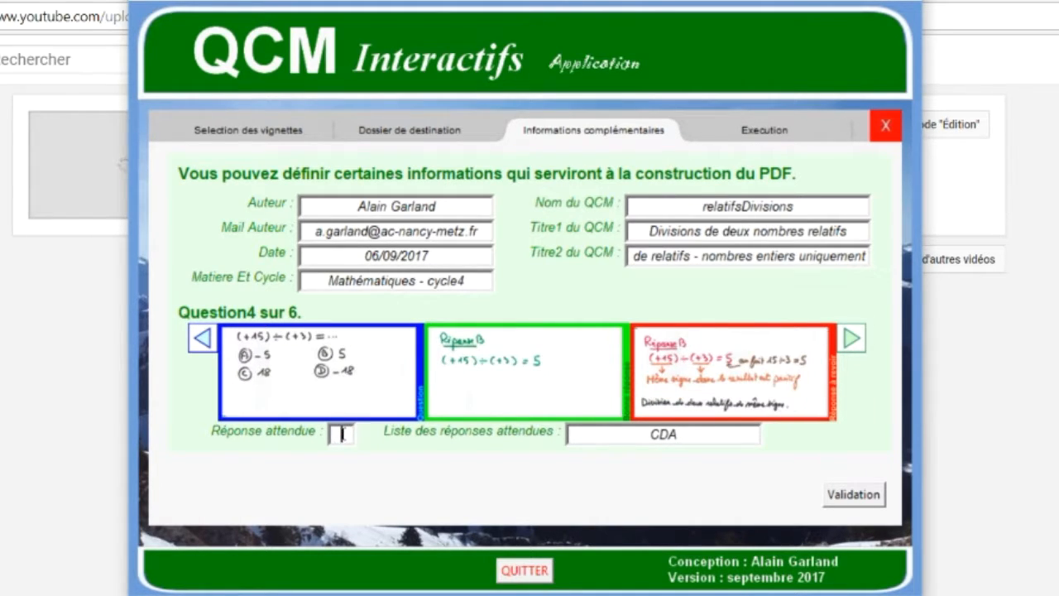
text(B)
key(Return)
text(C)
key(Return)
text(A)
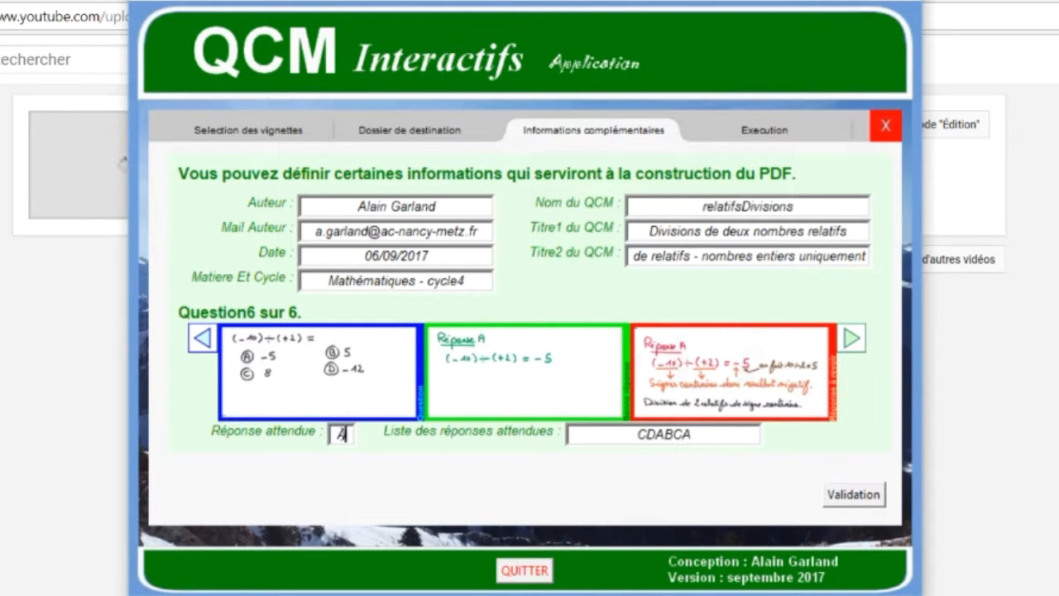
key(Return)
click(861, 503)
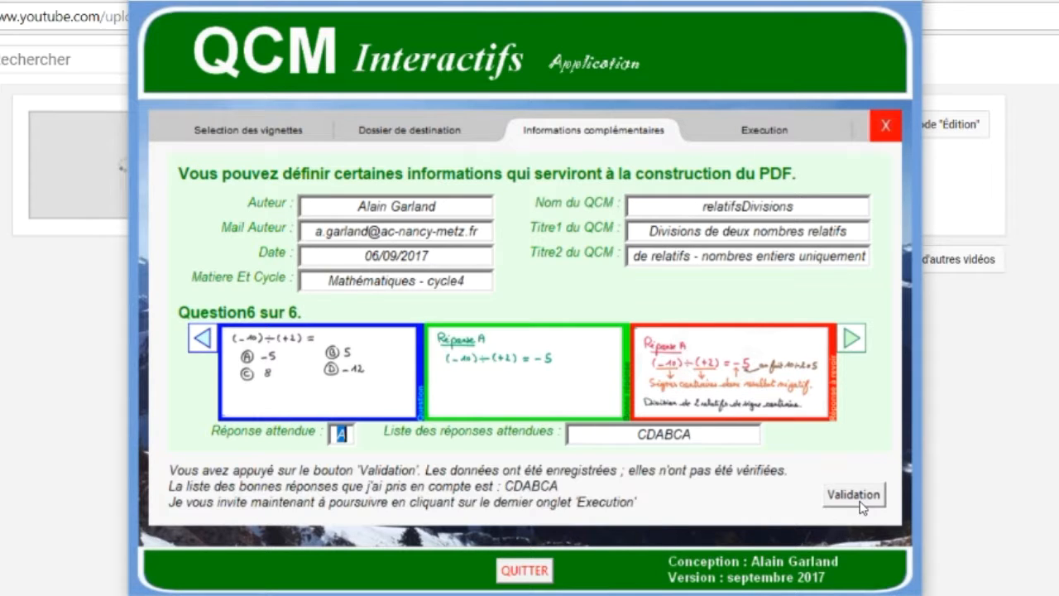
Step: Enable option 2 to build four different PDFs from the same vignettes and generate them
click(756, 131)
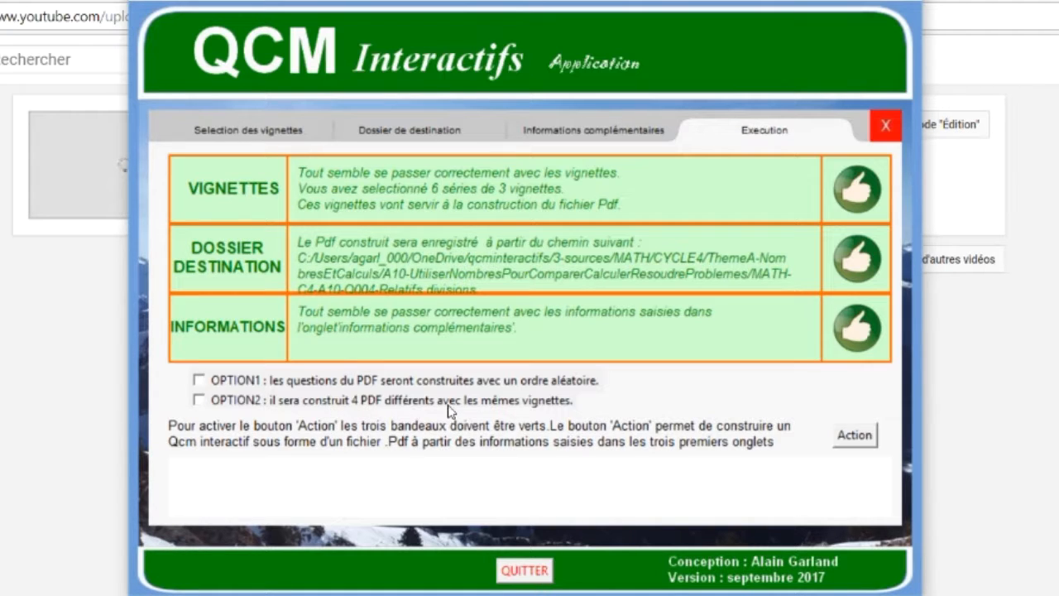
click(199, 401)
click(854, 437)
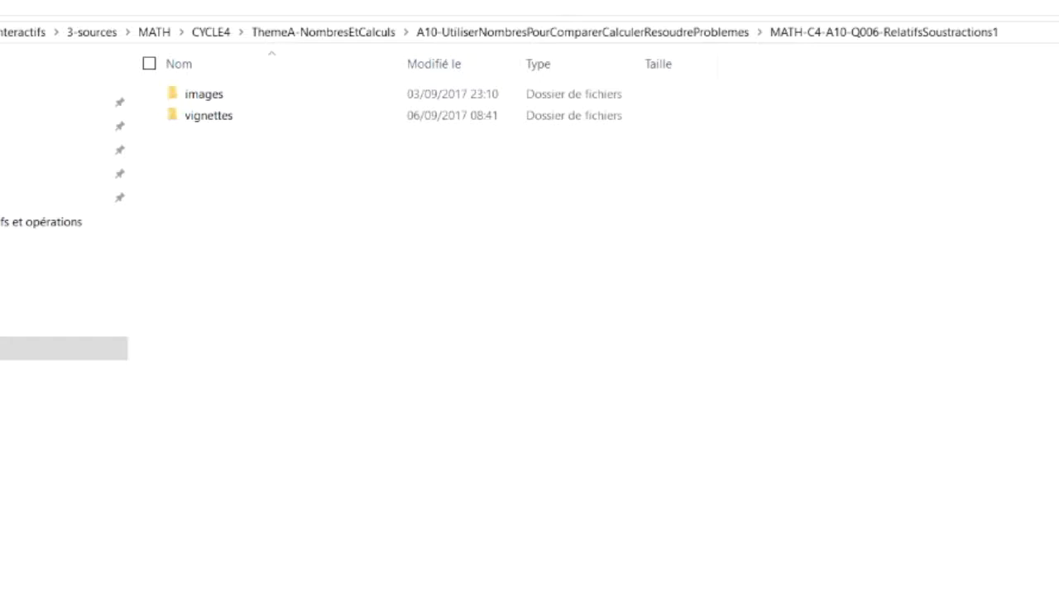
Step: In File Explorer, go to the MATH-C4-A10-Q004-Relatifs divisions folder and open relatifsDivisions-V1.pdf
click(455, 31)
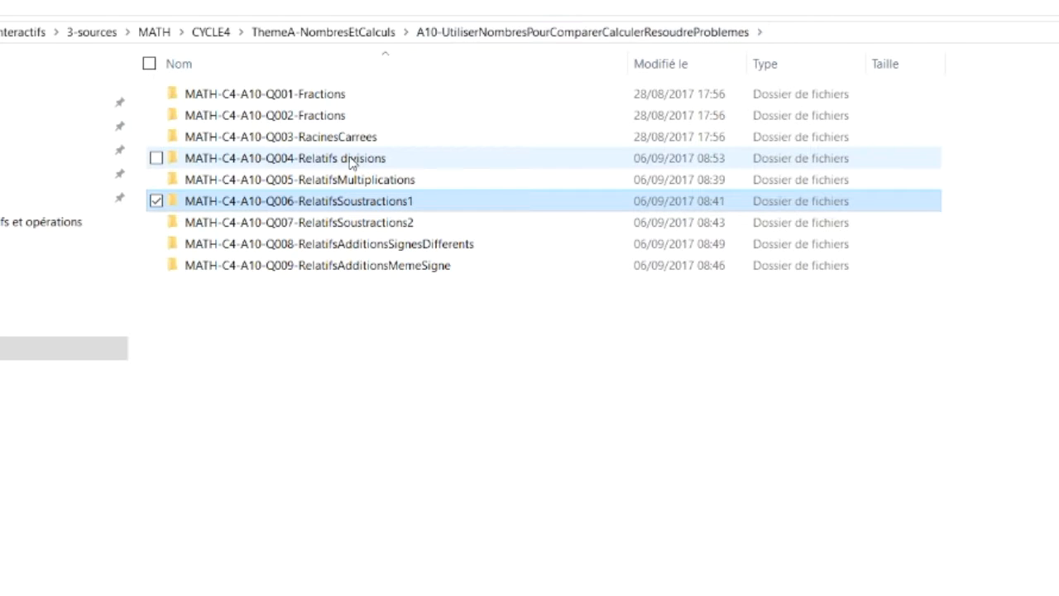
double_click(350, 160)
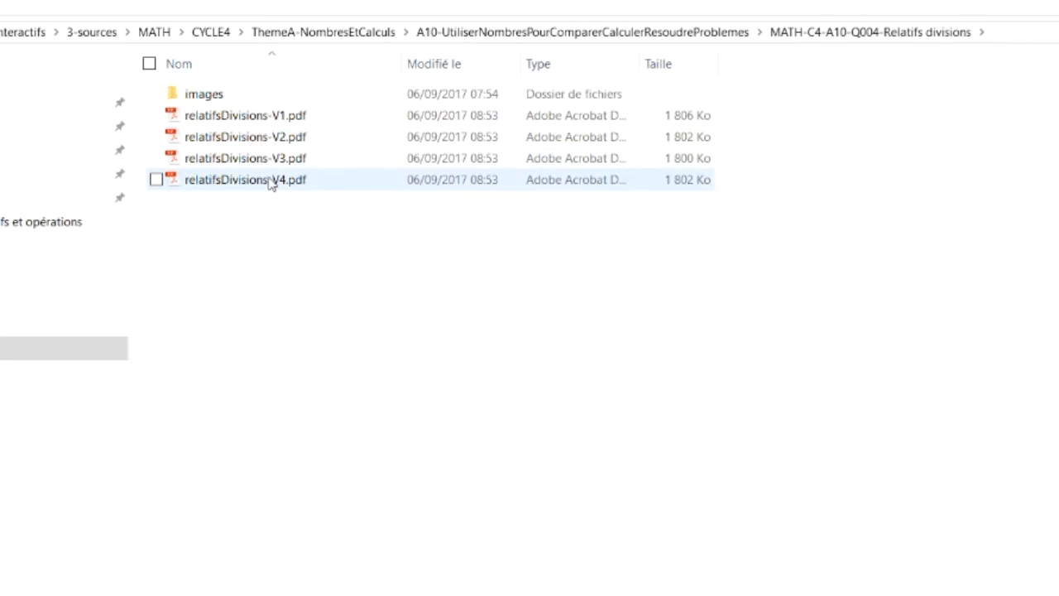
double_click(285, 117)
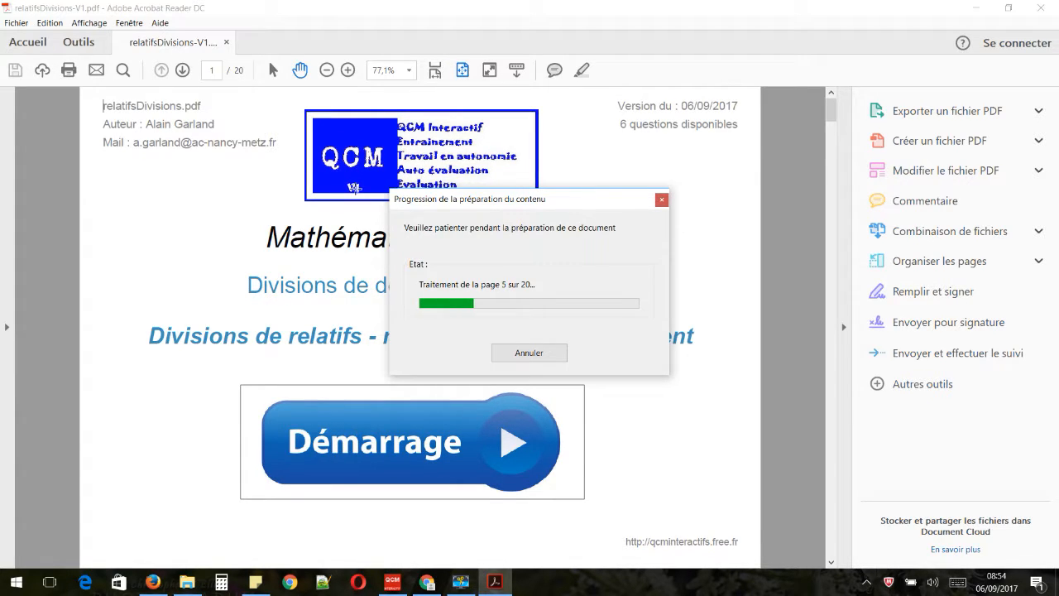
Step: Start the quiz in the PDF, answer question 1 with C and question 2 with D, and advance to question 3
click(400, 454)
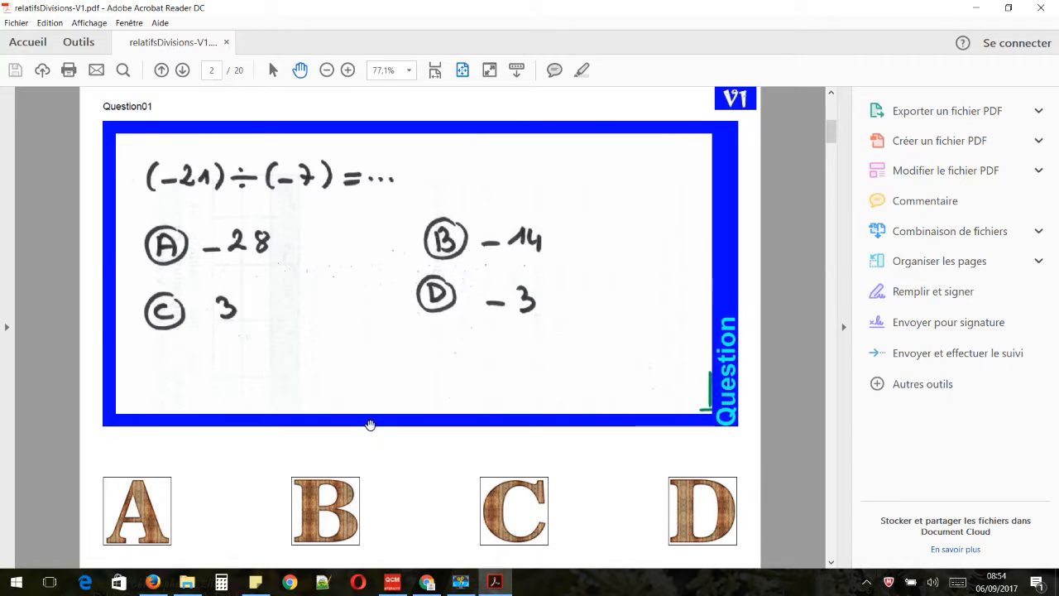
click(510, 505)
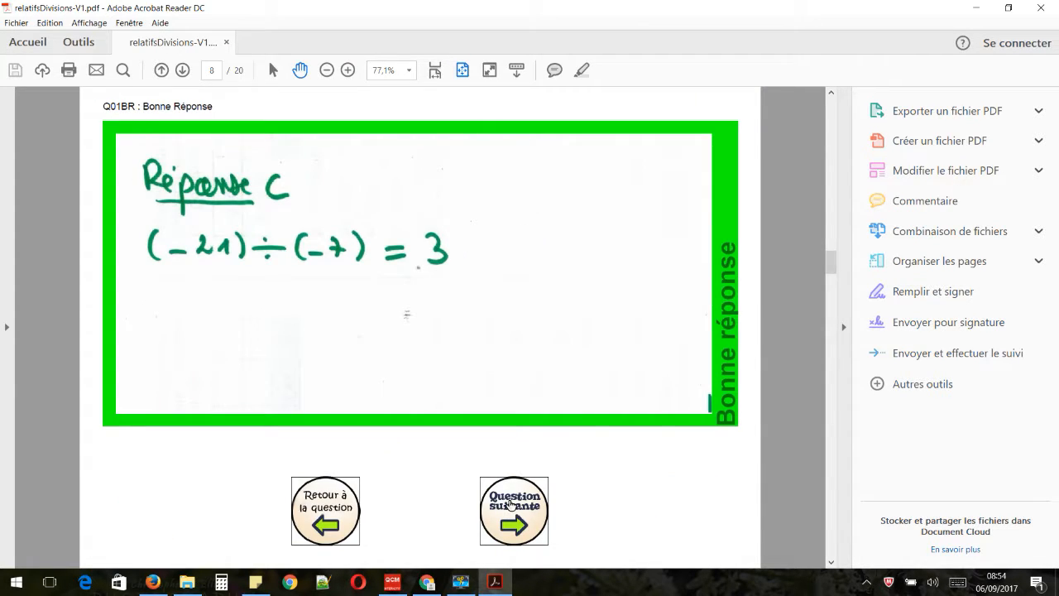
click(514, 513)
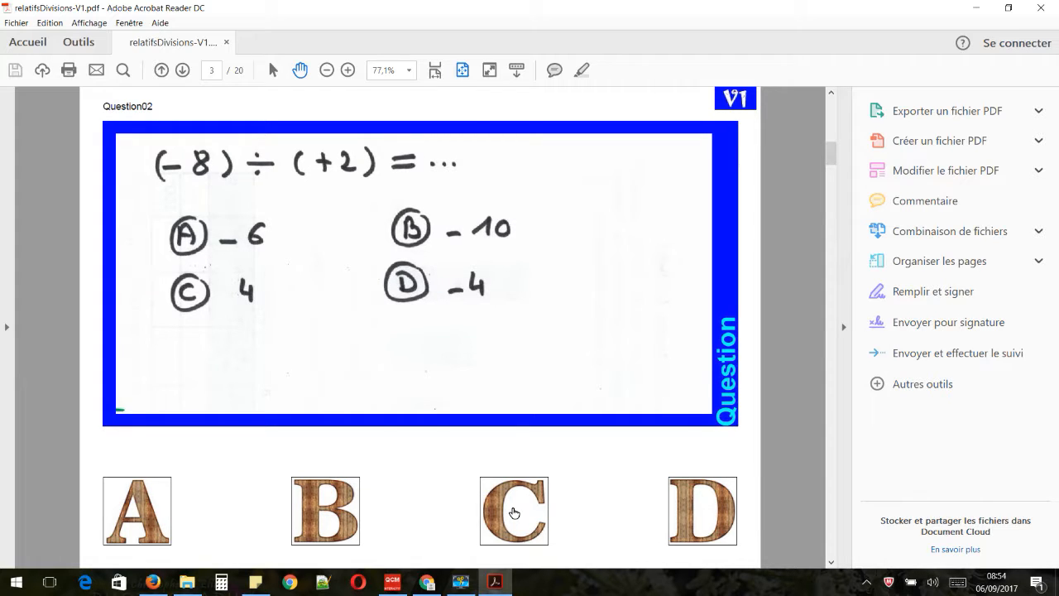
click(703, 499)
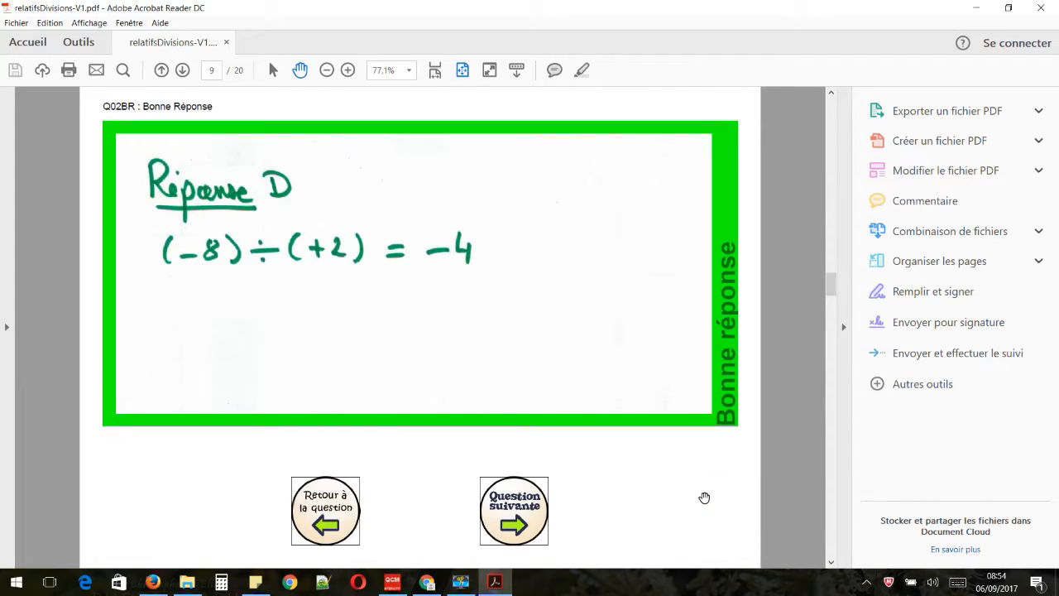
click(525, 514)
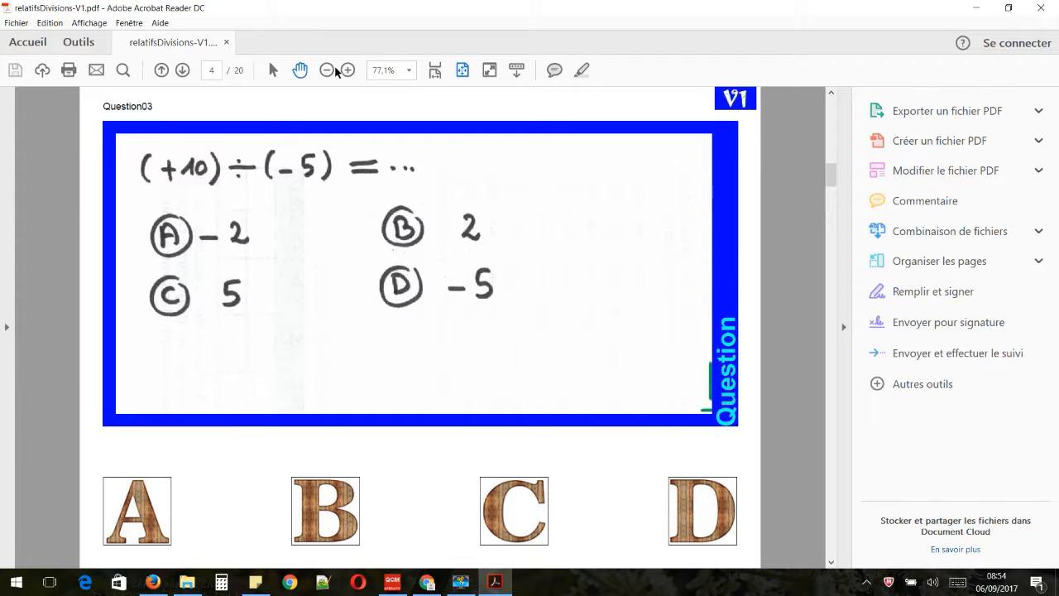
Step: Close the V1 quiz PDF and open relatifsDivisions-V2.pdf from the MATH-C4-A10-Q004-Relatifs divisions folder
click(160, 72)
click(160, 71)
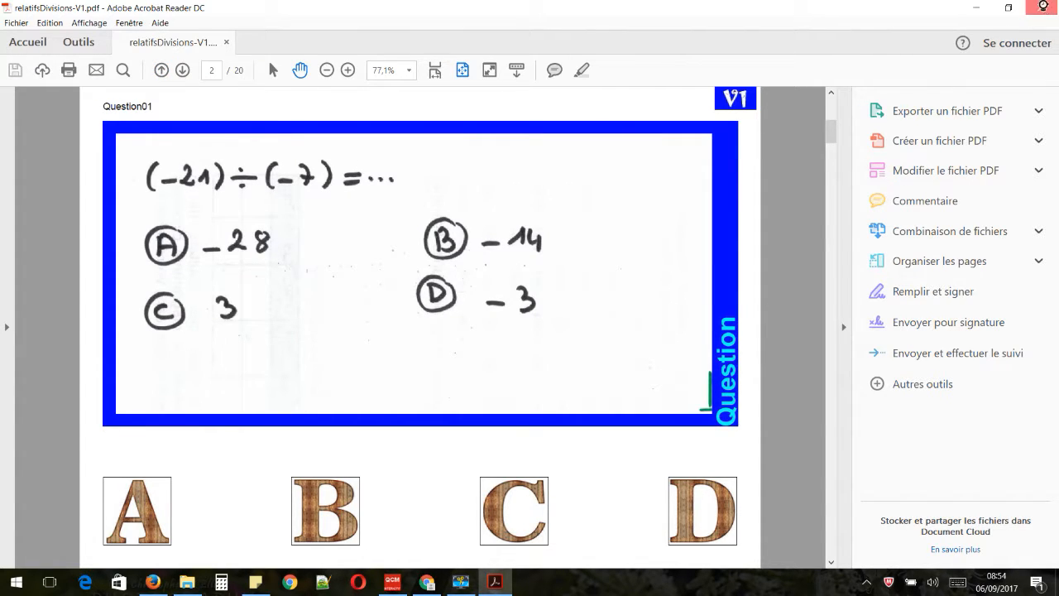
click(1043, 6)
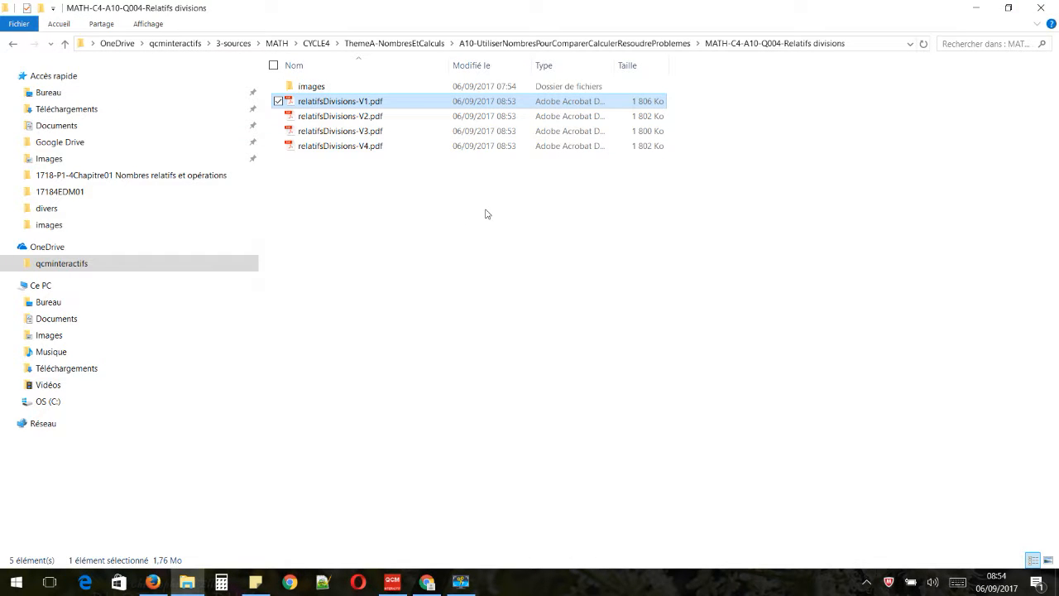
double_click(371, 118)
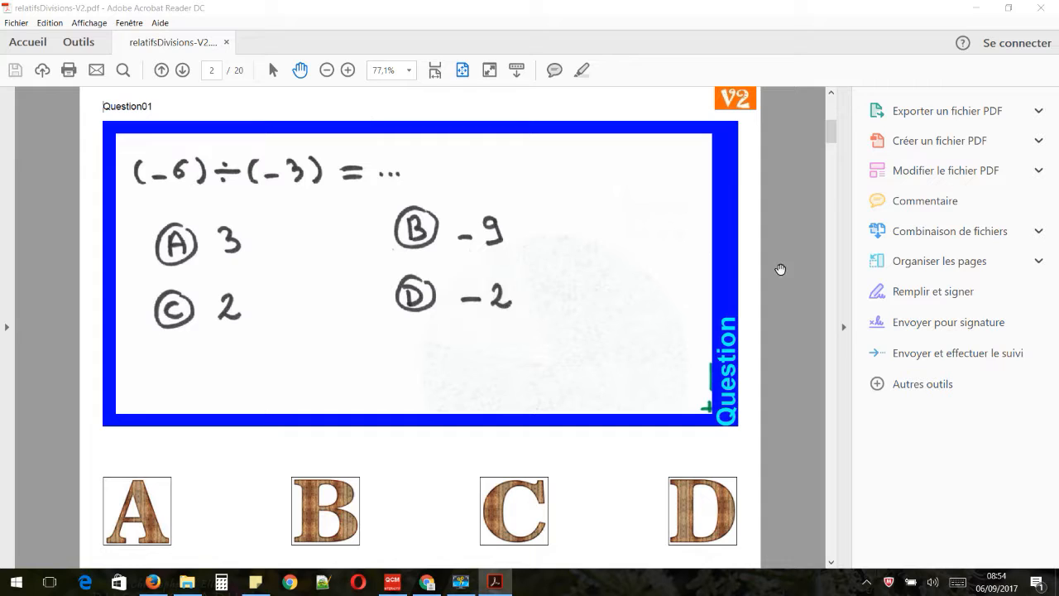
Step: Start the V2 quiz from its title page and answer question 1 with C
drag(832, 132, 830, 87)
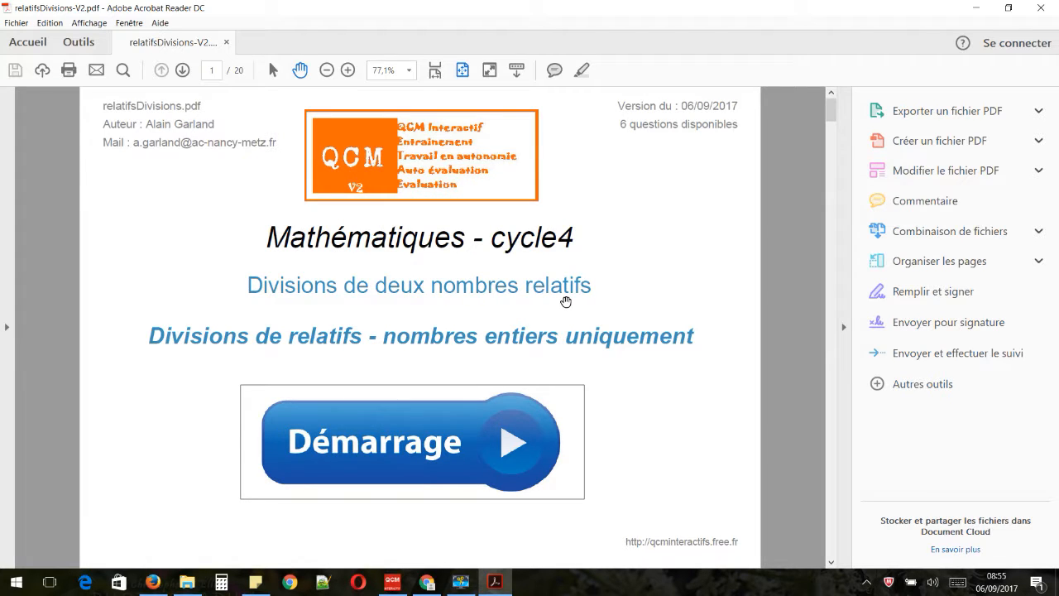
click(425, 423)
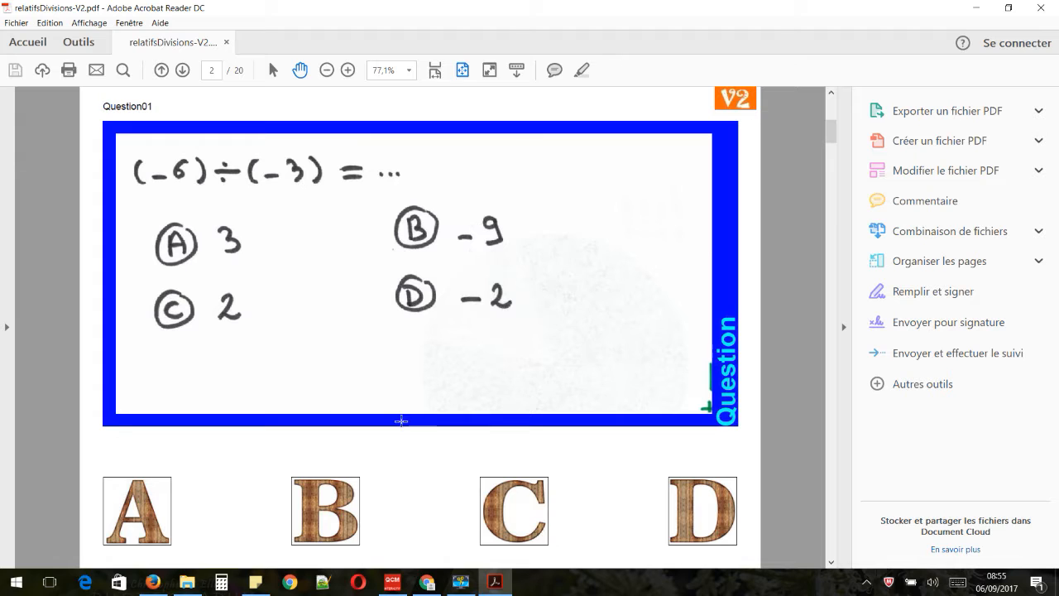
click(510, 507)
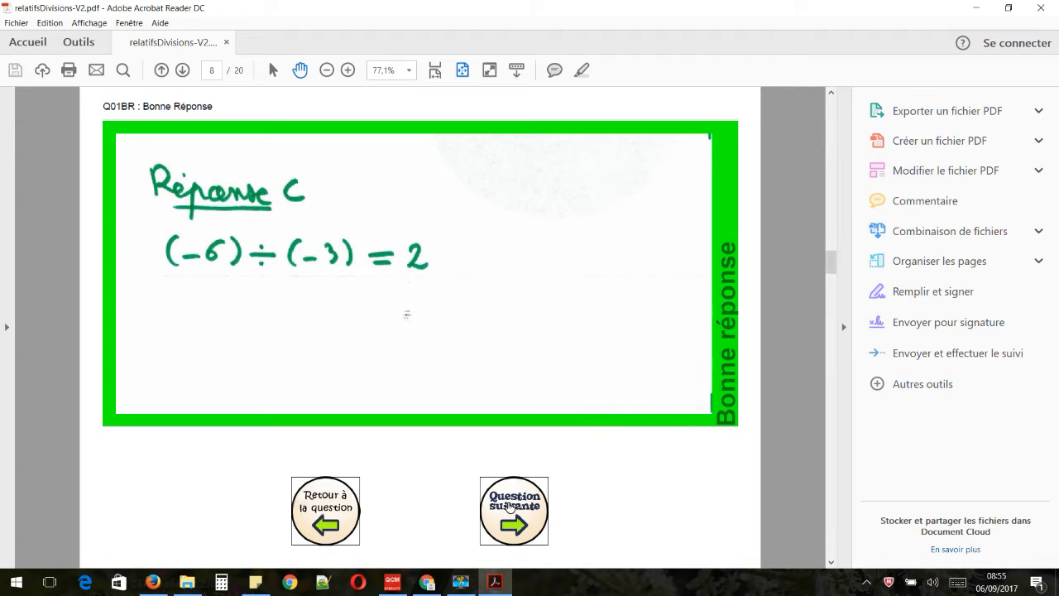